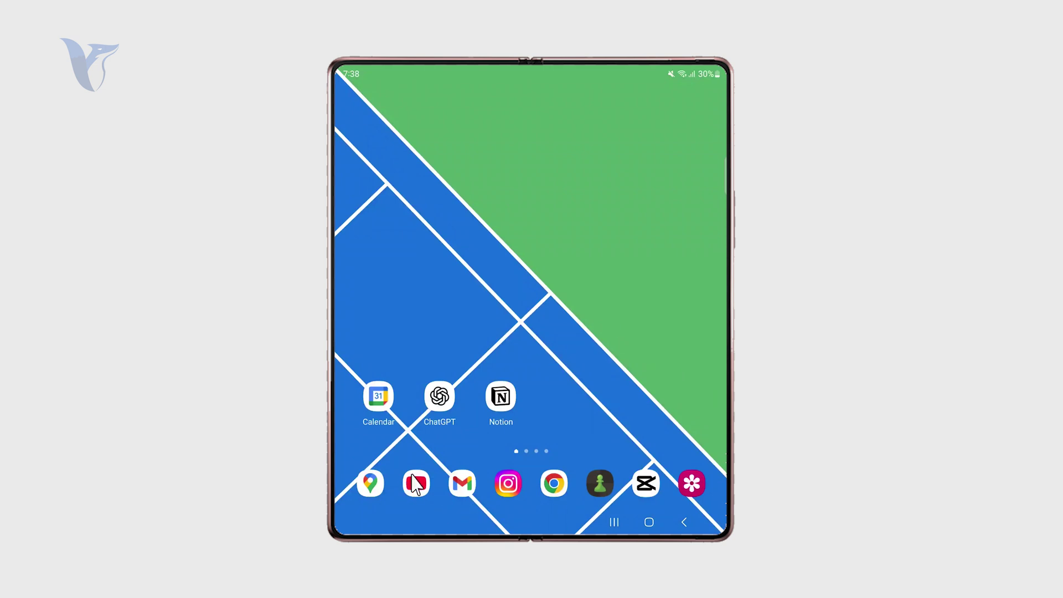
Step: Swipe up on the home screen to show the app drawer with all installed apps
drag(516, 399, 516, 316)
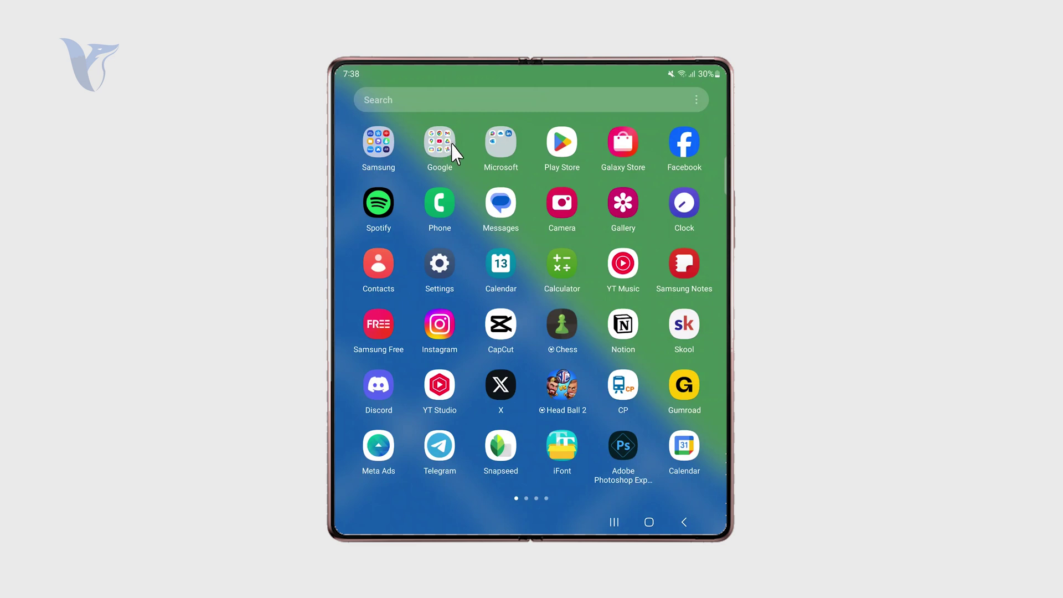
Step: Open Settings, review the Wi-Fi data usage details, then return to the home screen
click(444, 261)
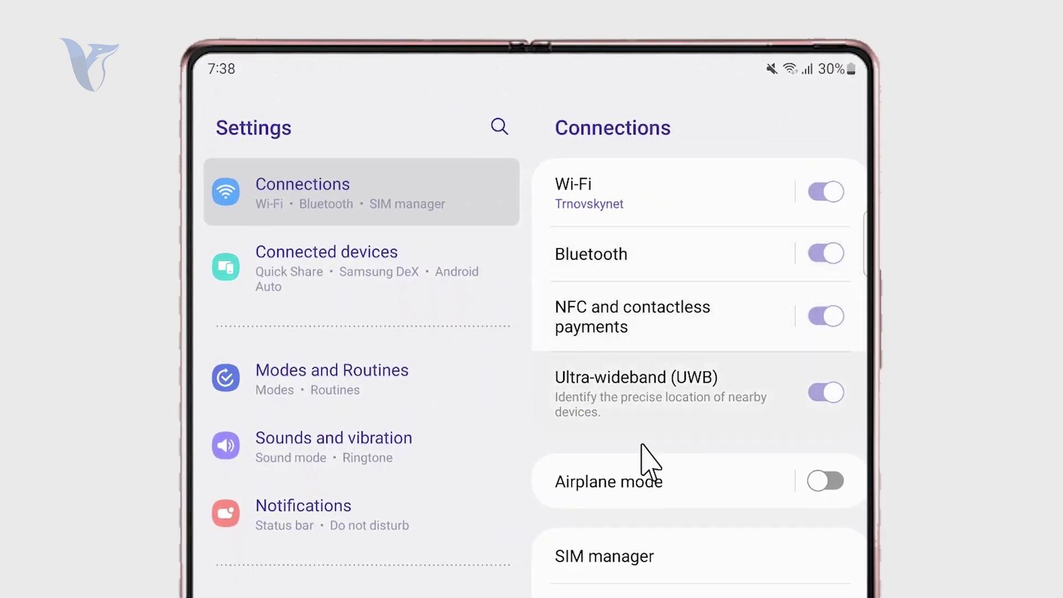
scroll(648, 459, down, 3)
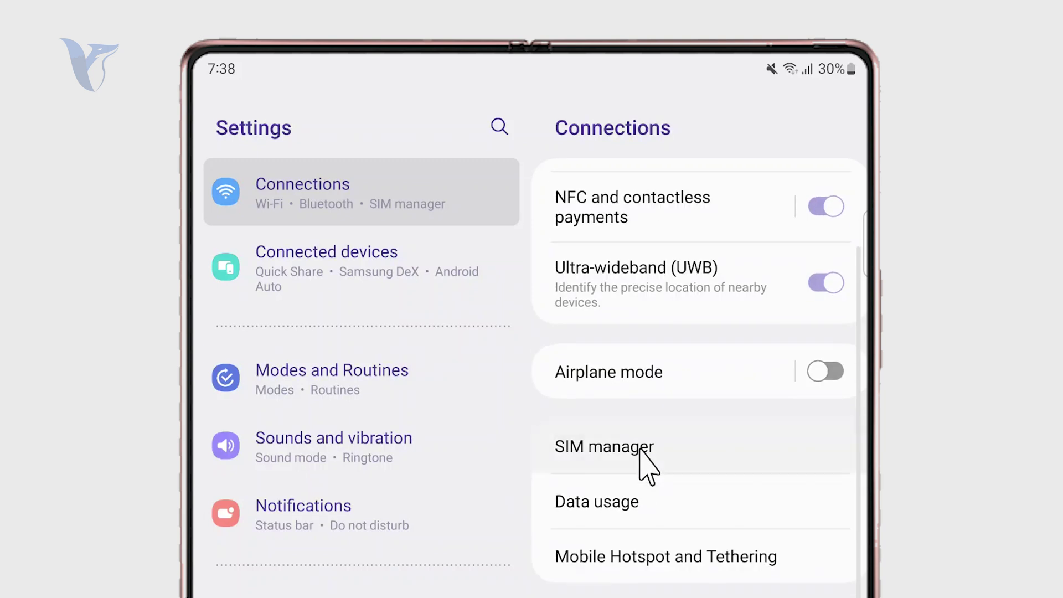
click(639, 504)
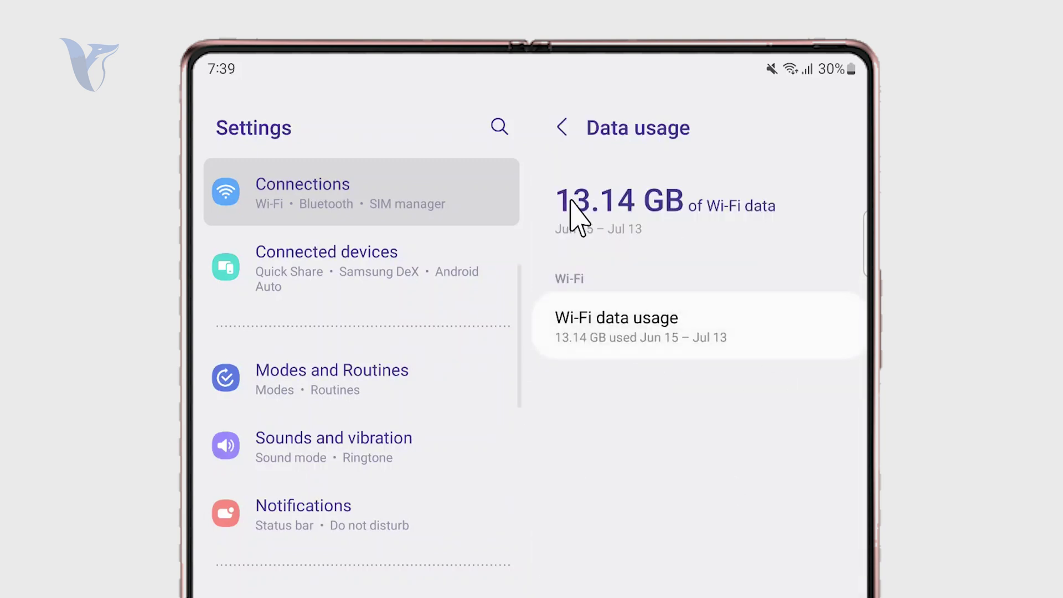
click(562, 128)
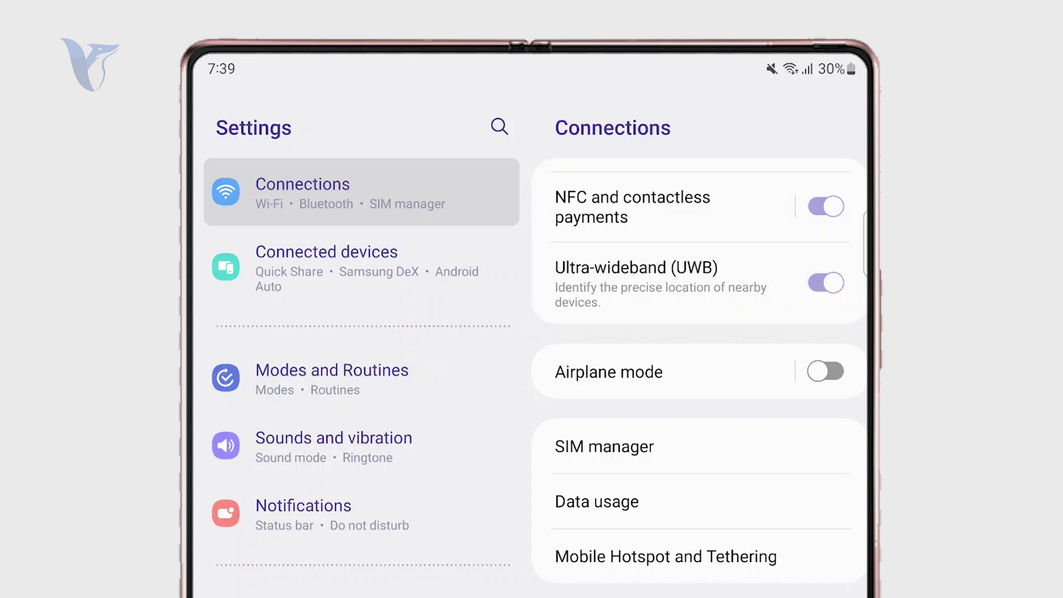
scroll(699, 416, down, 1)
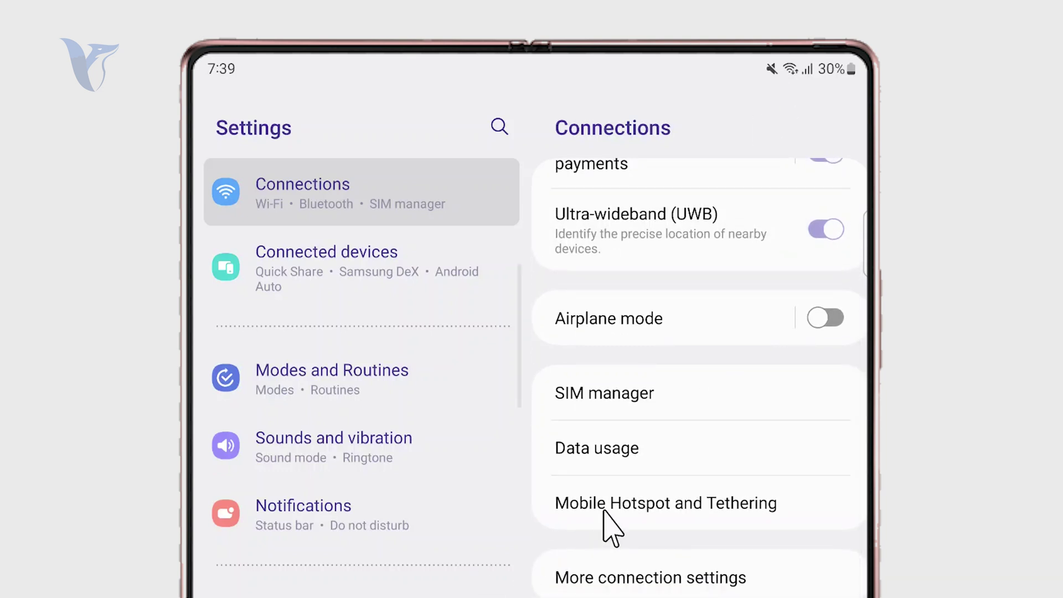
scroll(613, 526, up, 1)
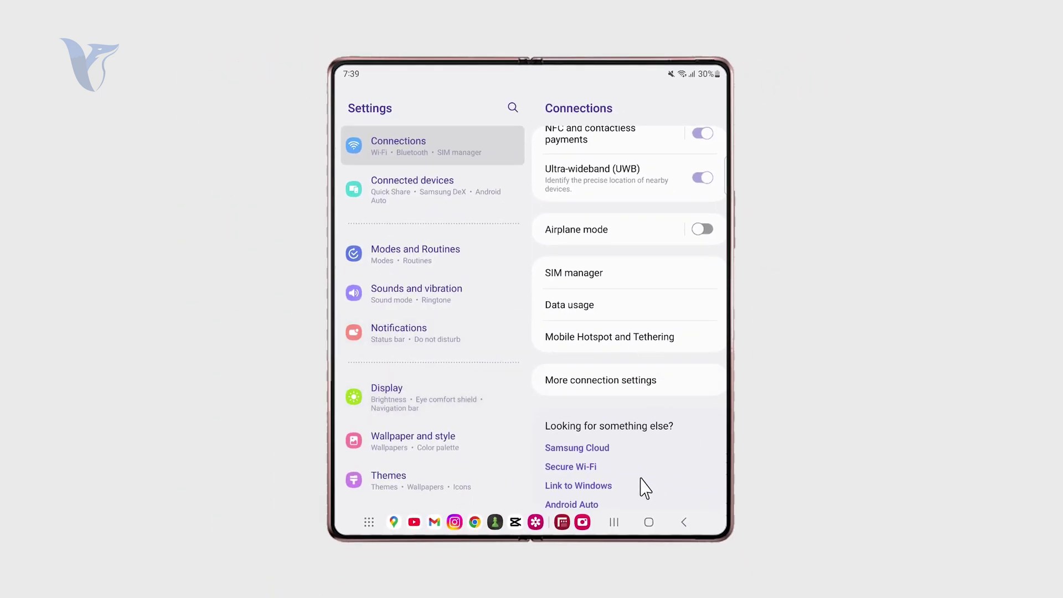
click(650, 523)
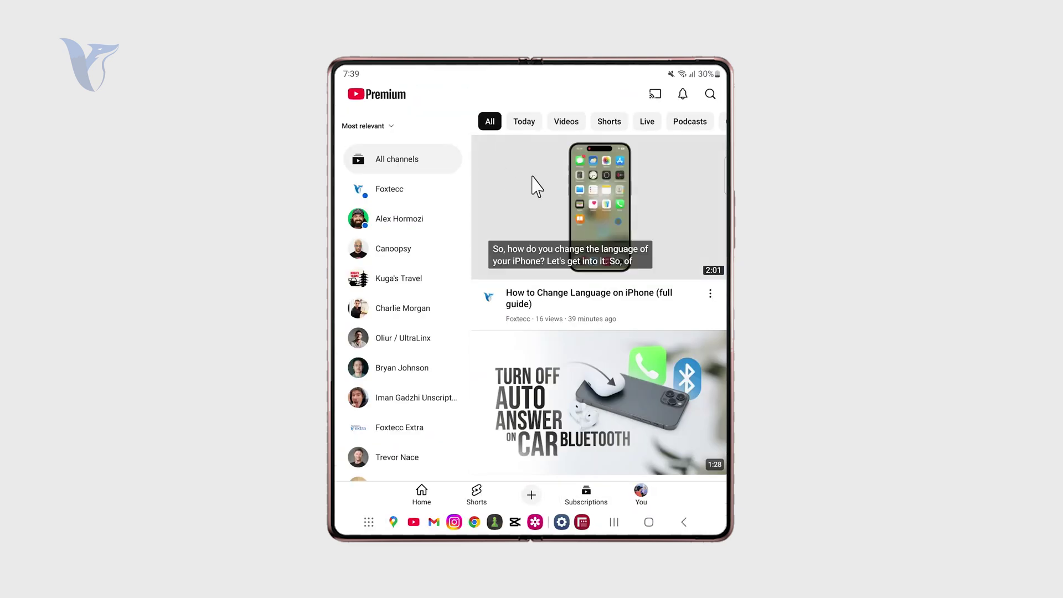
Step: Play 'How to Change Language on iPhone' from Subscriptions and skip ahead ten seconds
click(540, 184)
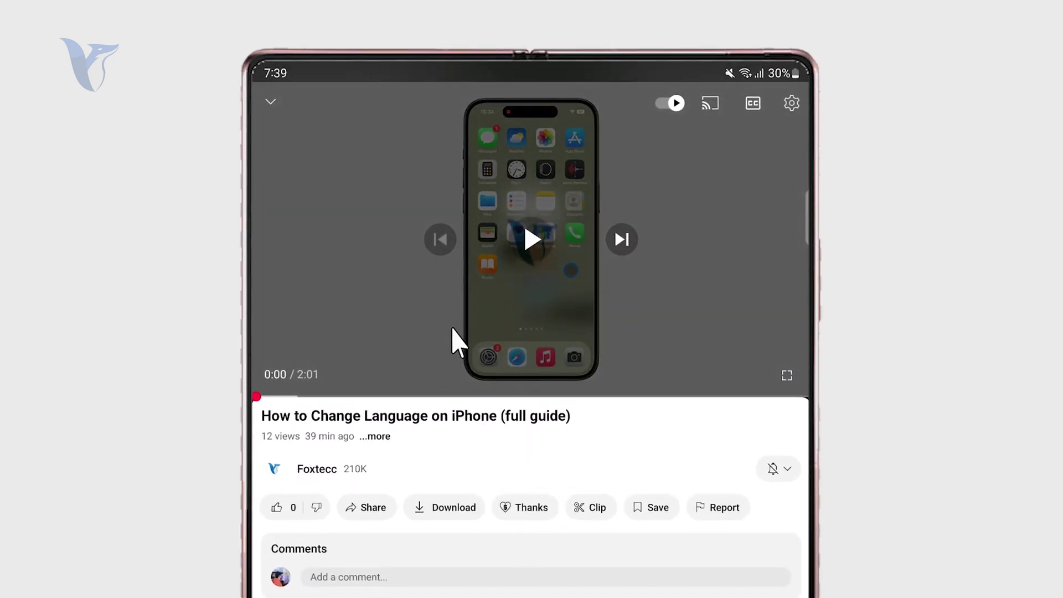
click(461, 358)
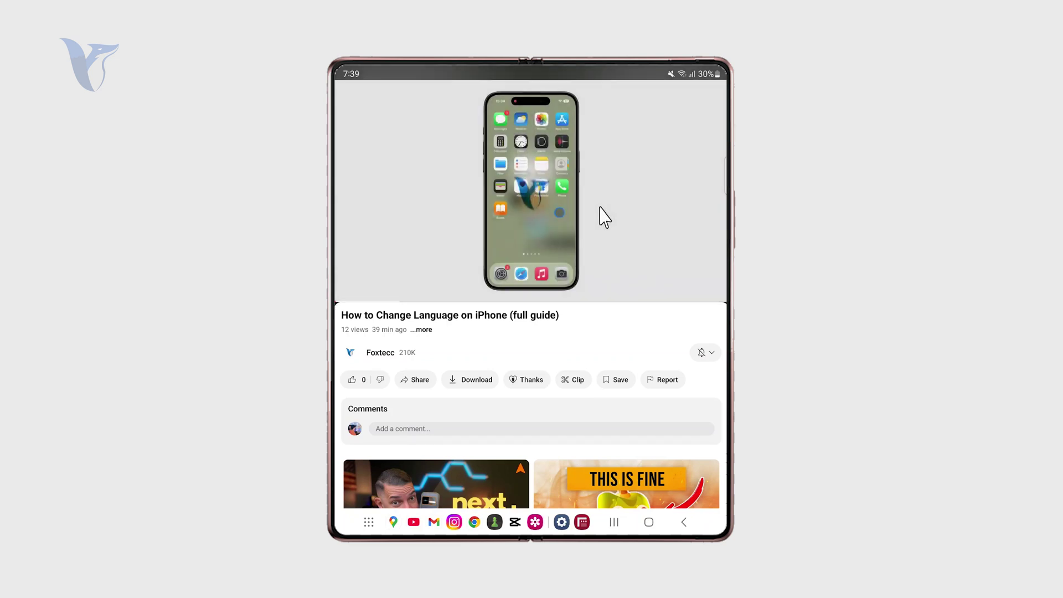
double_click(606, 217)
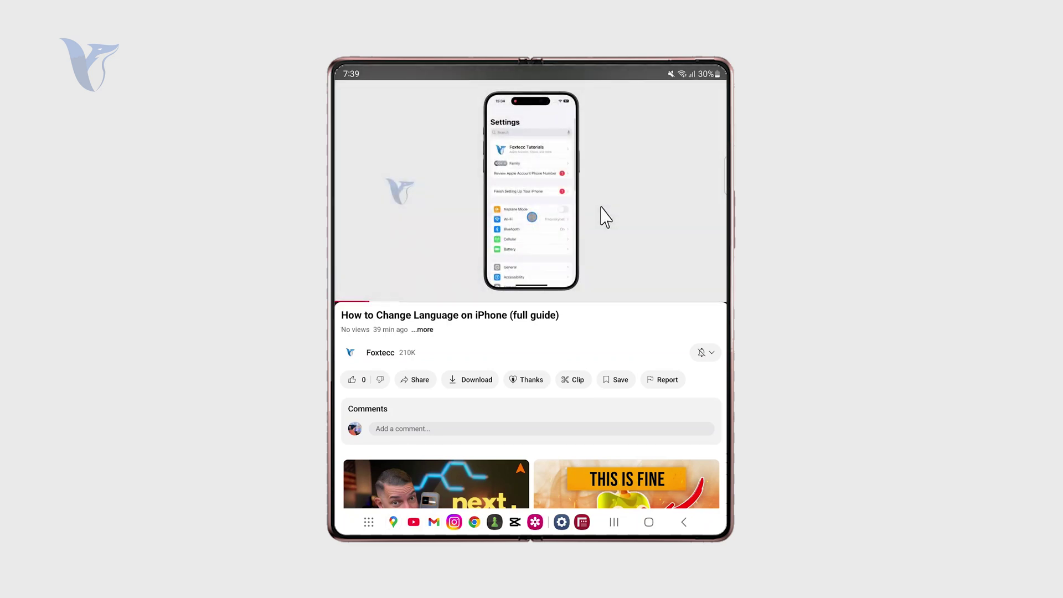
Step: Search the Play Store for youtube and update the YouTube app
click(648, 522)
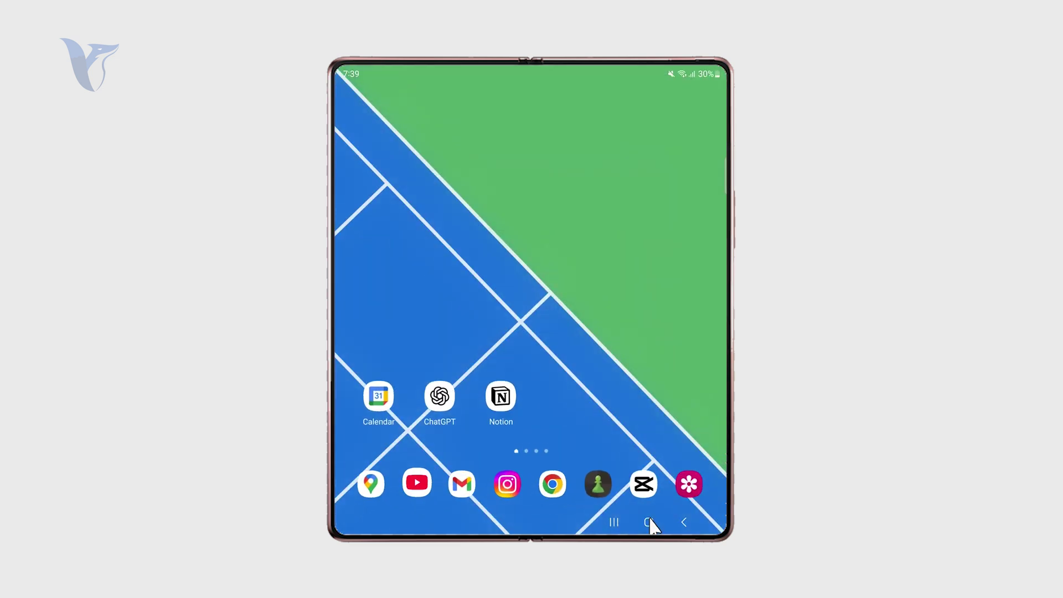
drag(573, 408, 573, 249)
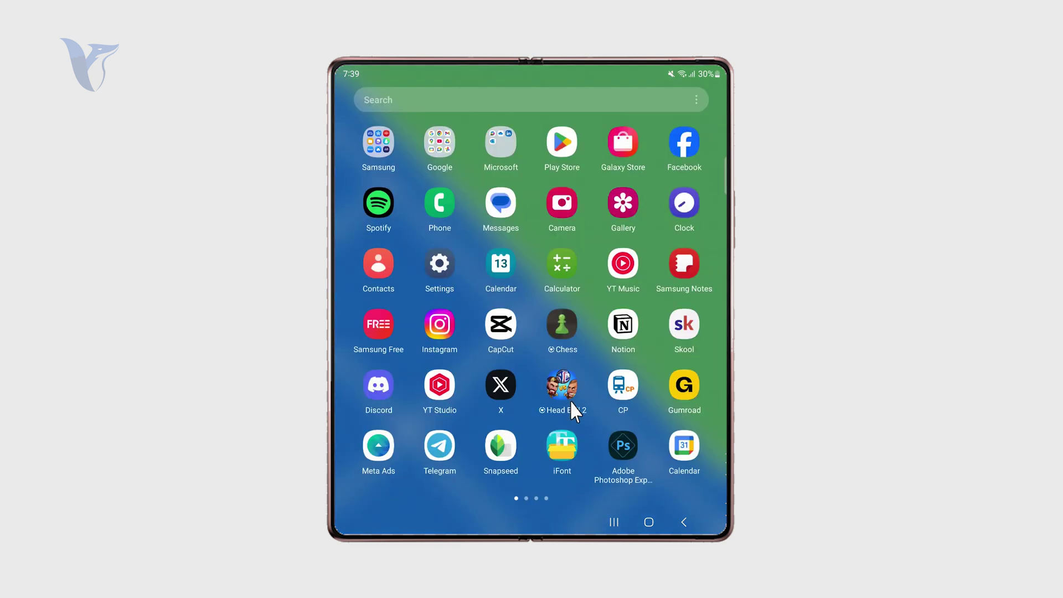
click(563, 144)
click(685, 96)
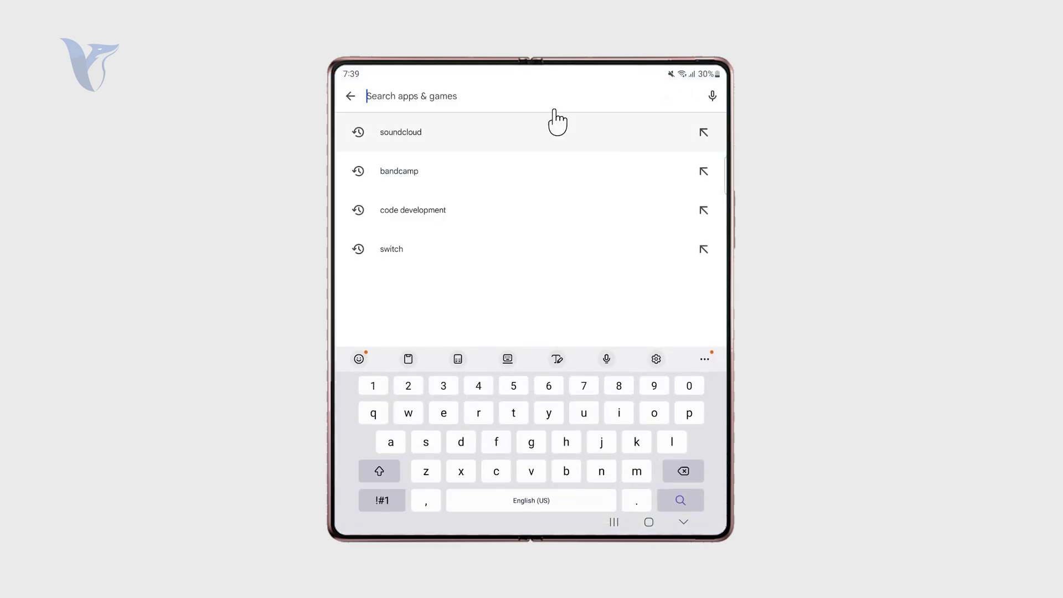
text(youtube)
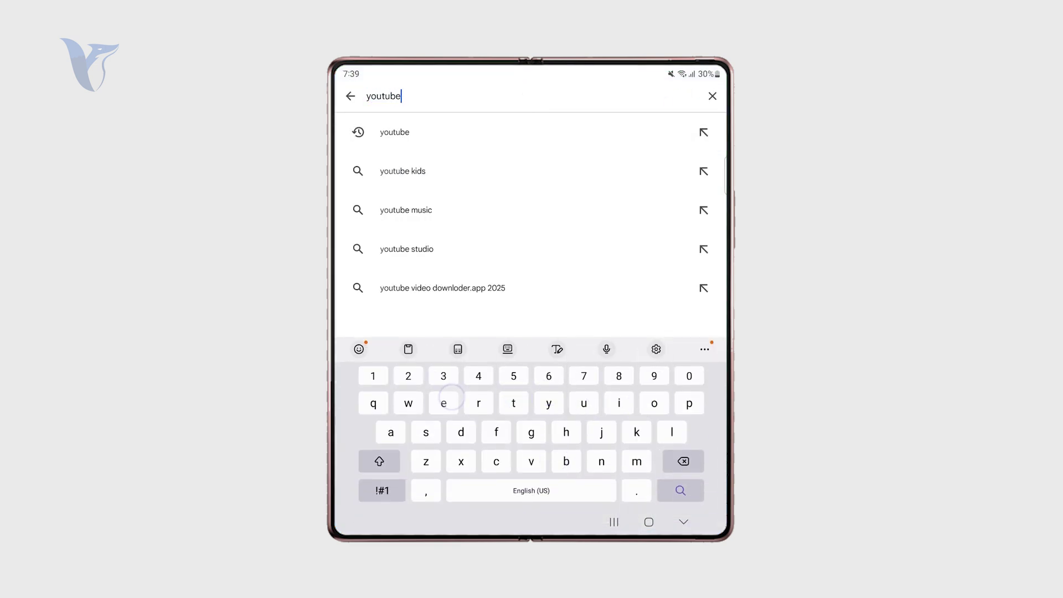
click(471, 133)
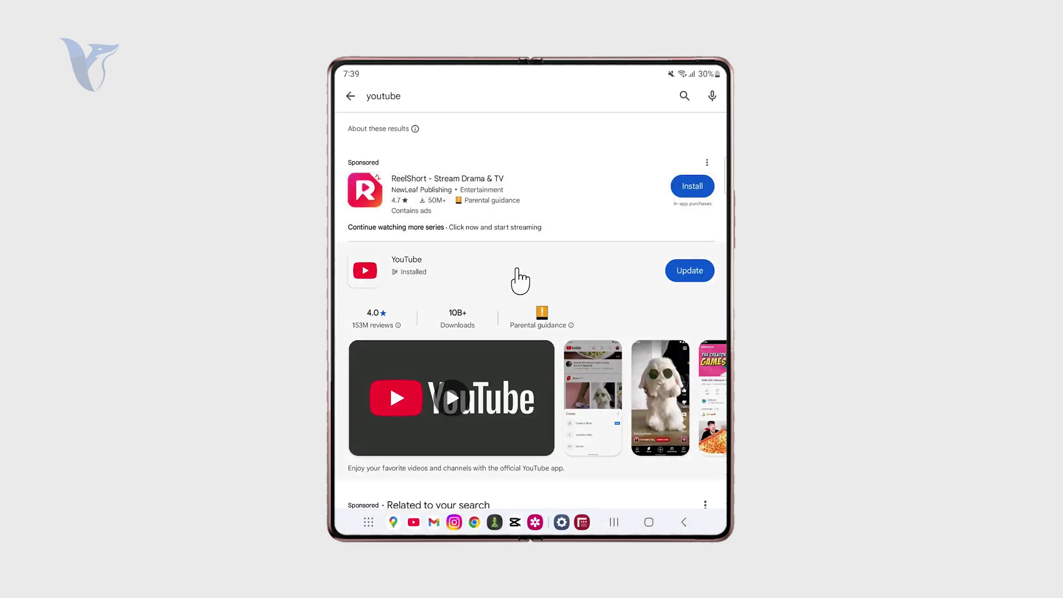
click(584, 270)
click(478, 234)
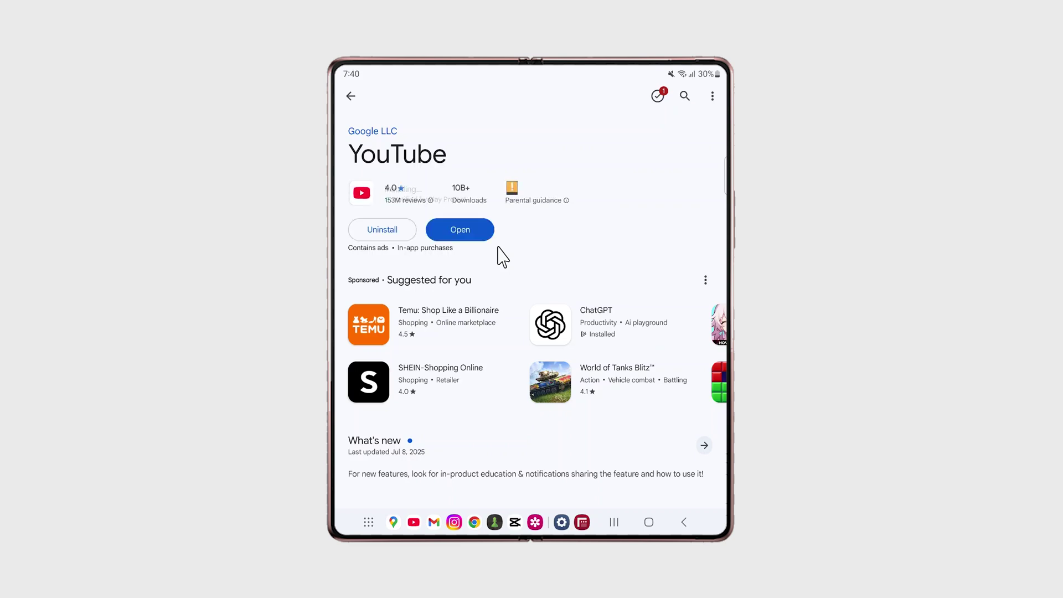
Step: Reopen Settings and view the available One UI 6.0 software update without installing it
click(648, 522)
drag(532, 333, 532, 208)
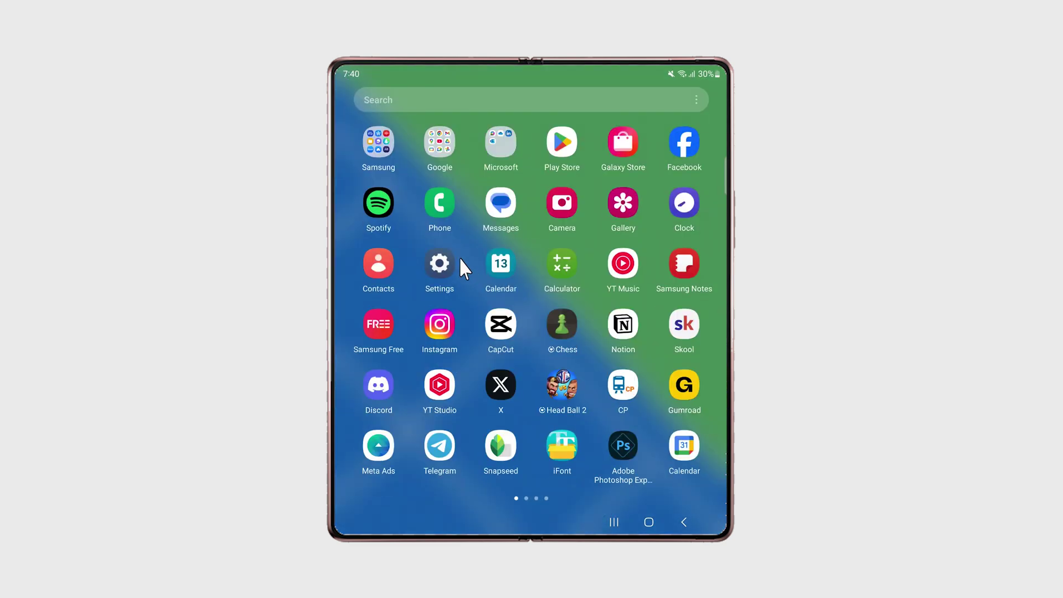
click(440, 262)
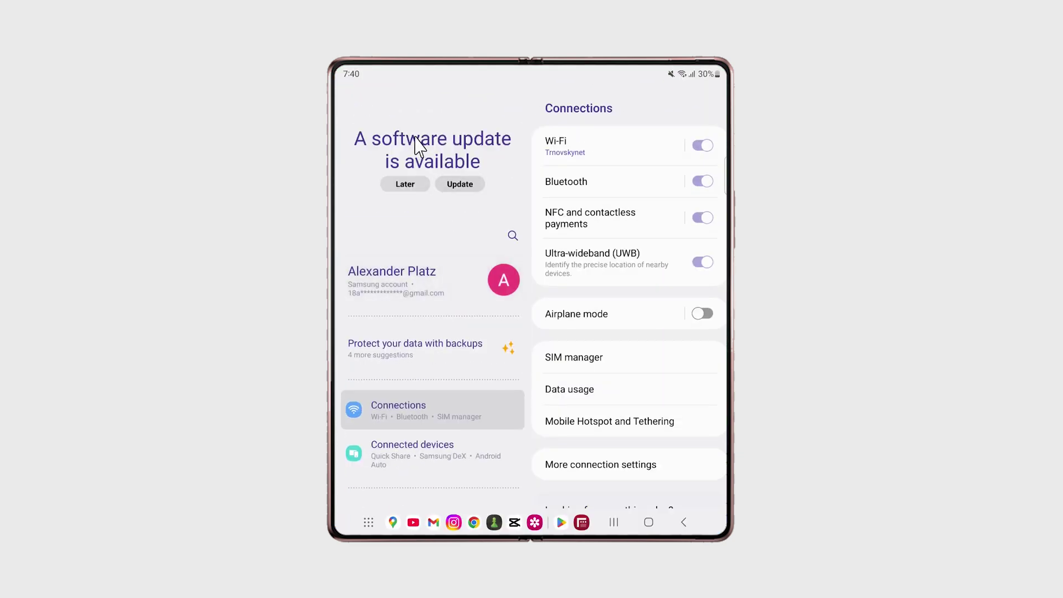
scroll(457, 320, down, 10)
scroll(457, 321, down, 3)
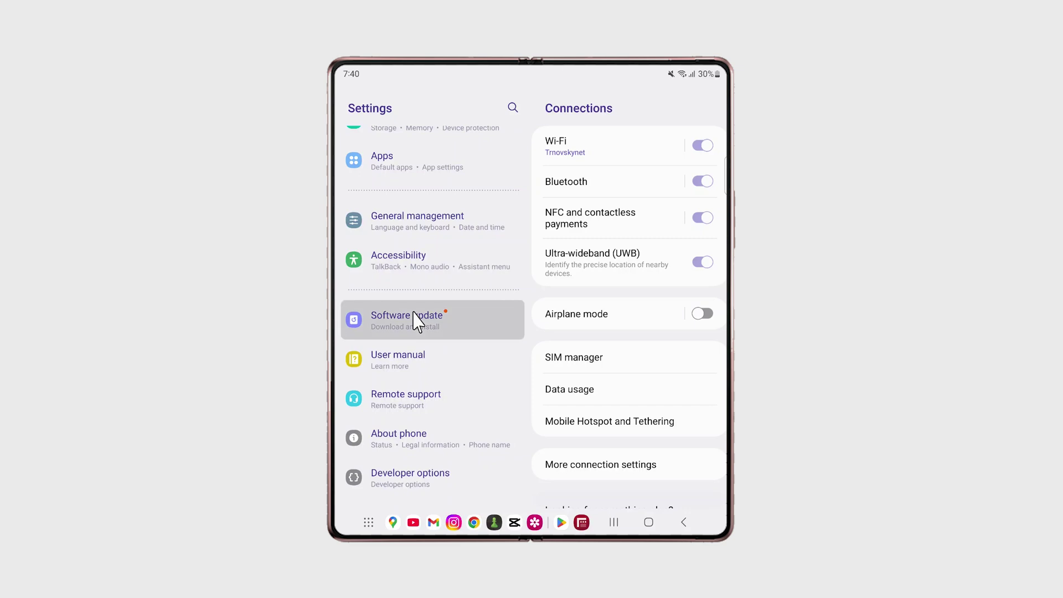
click(432, 319)
click(640, 170)
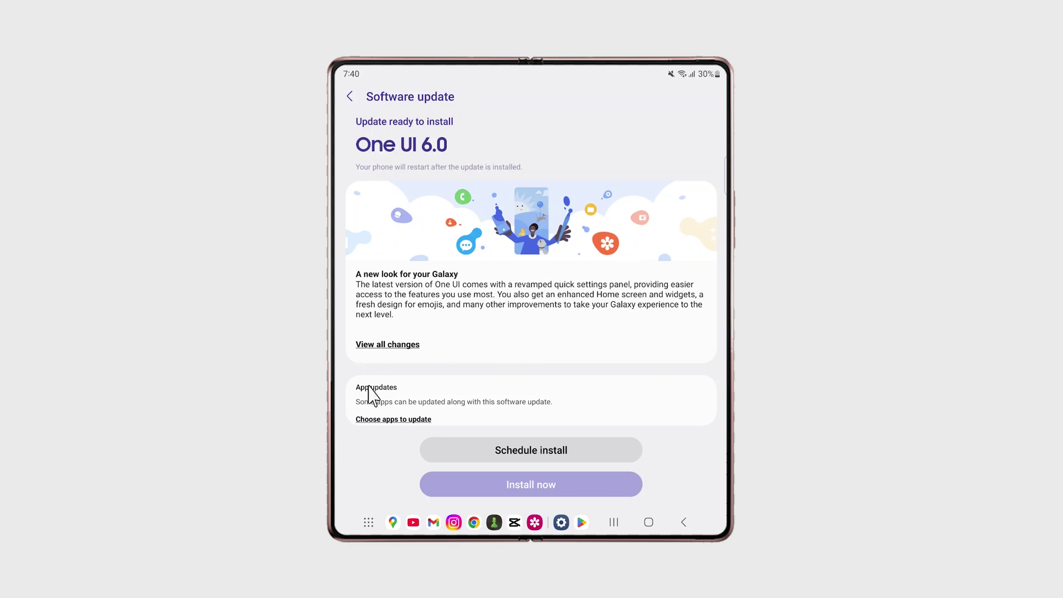
click(349, 97)
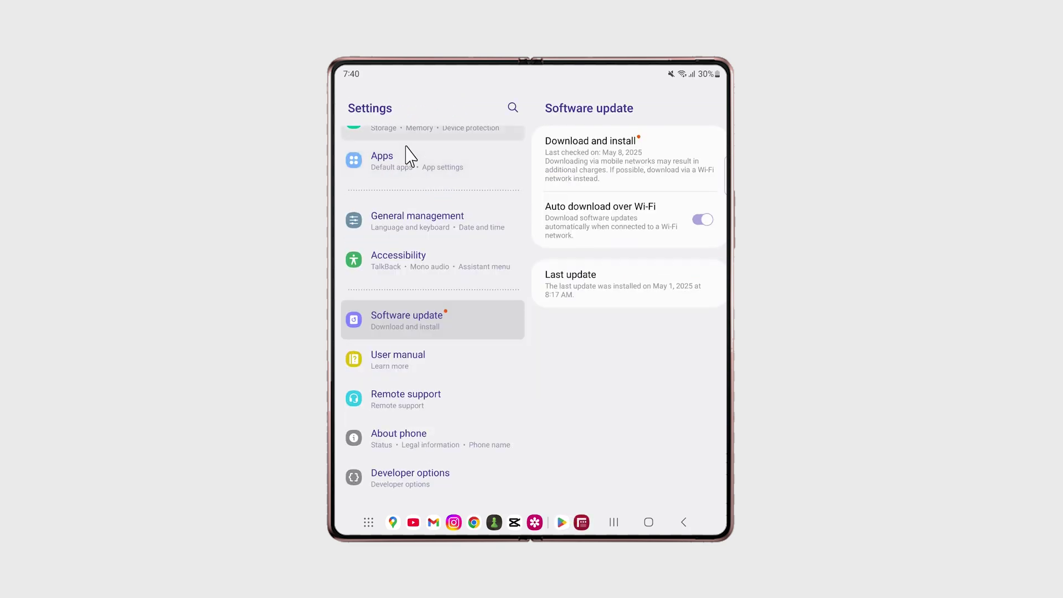
scroll(432, 260, up, 3)
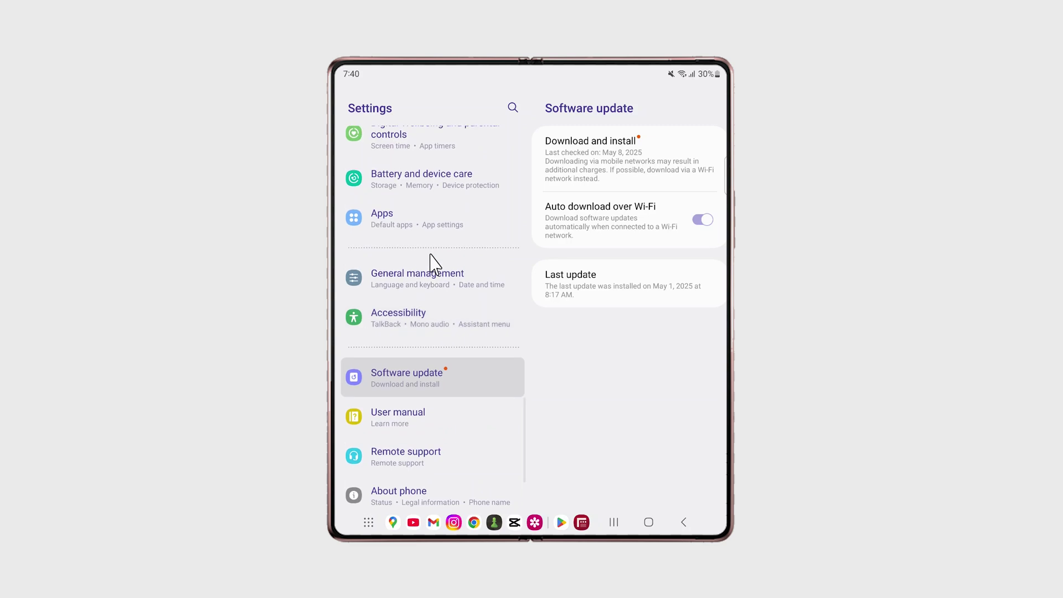
scroll(416, 232, up, 2)
Step: Turn Power saving on then off, and view the deep sleeping apps list
click(408, 208)
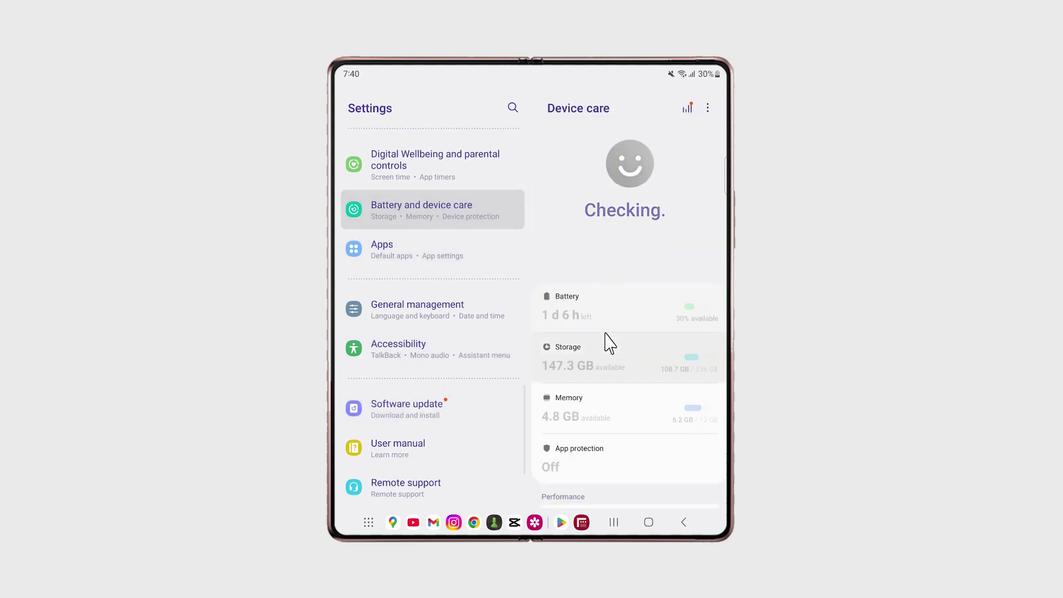
click(579, 314)
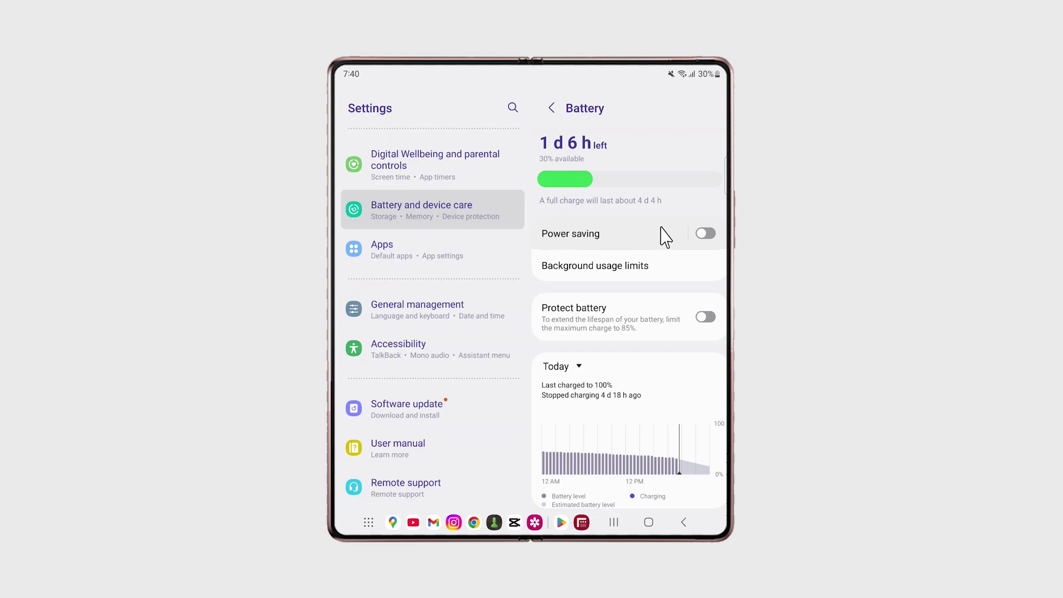
click(705, 233)
click(709, 236)
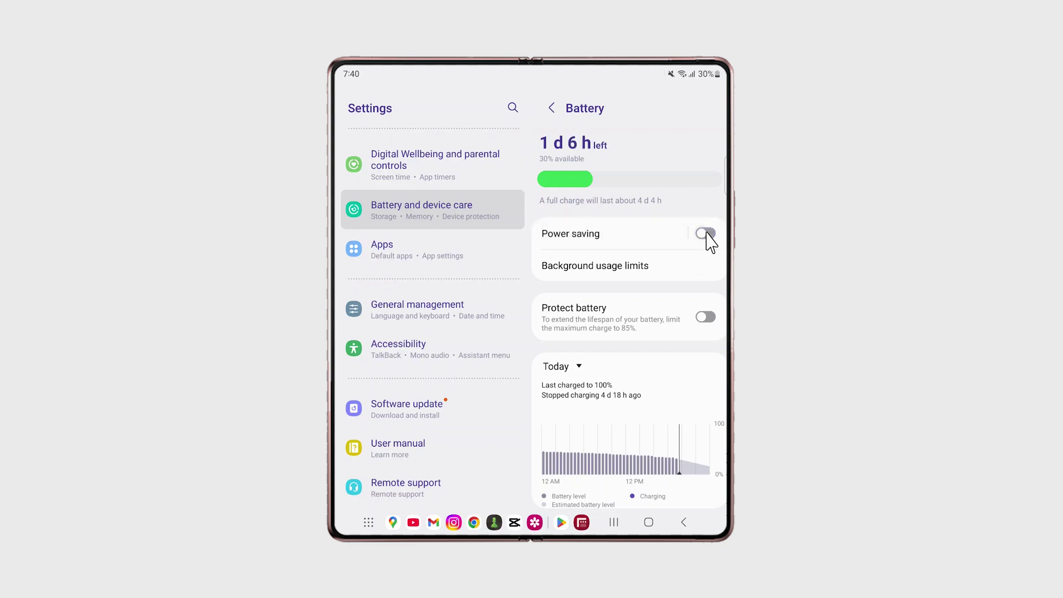
click(645, 275)
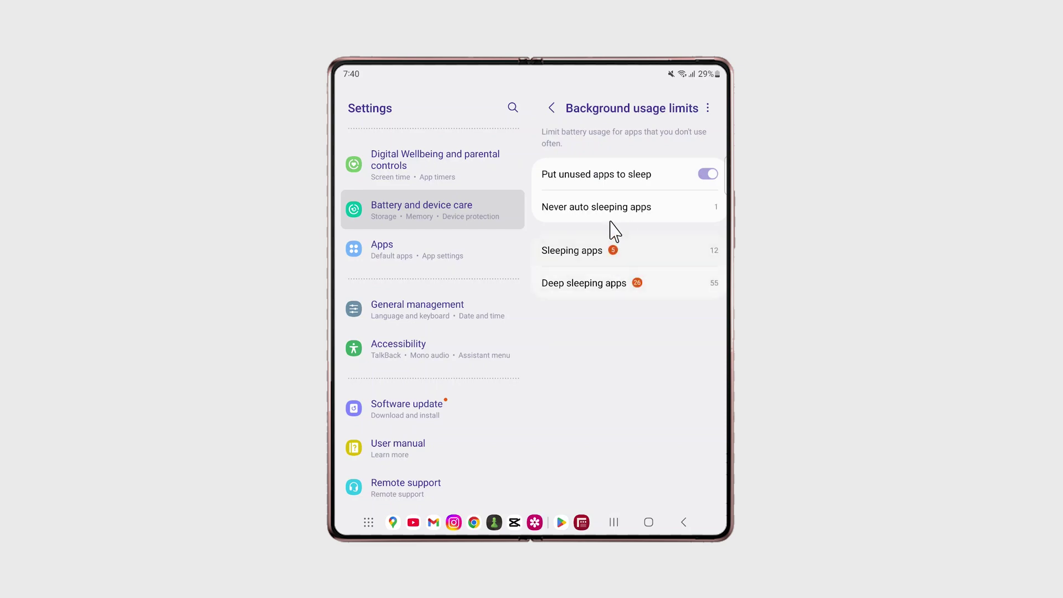
click(640, 287)
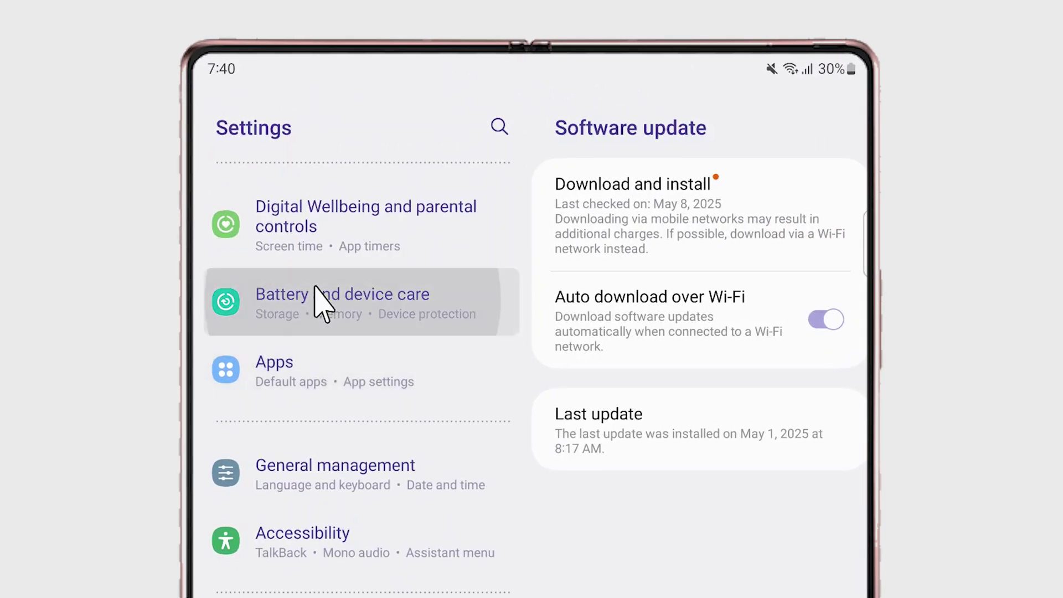
Step: Toggle Power saving on and off again, then check the deep sleeping and sleeping apps lists
click(320, 278)
click(615, 482)
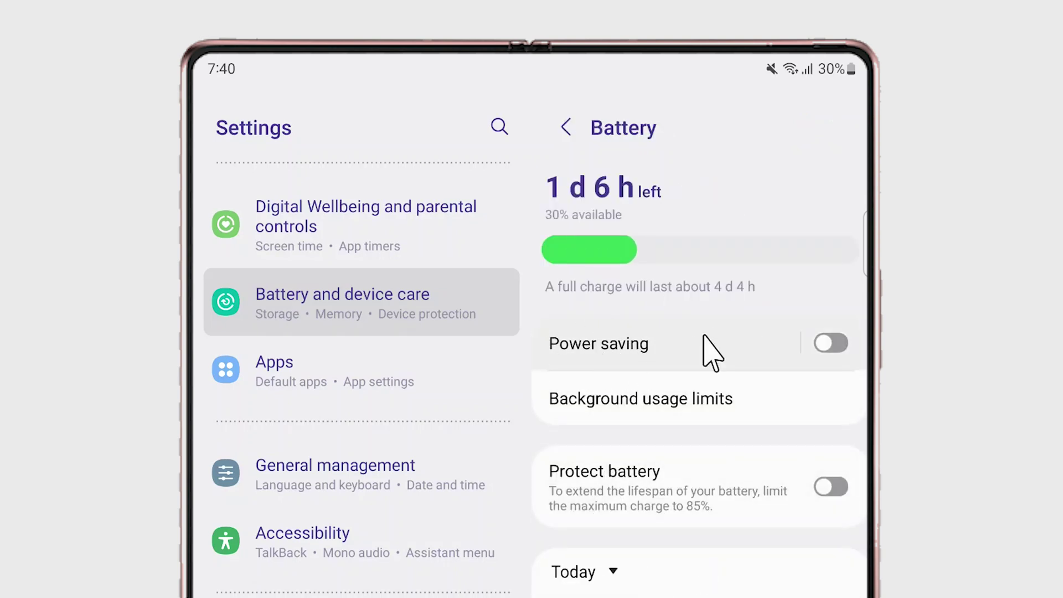
click(831, 343)
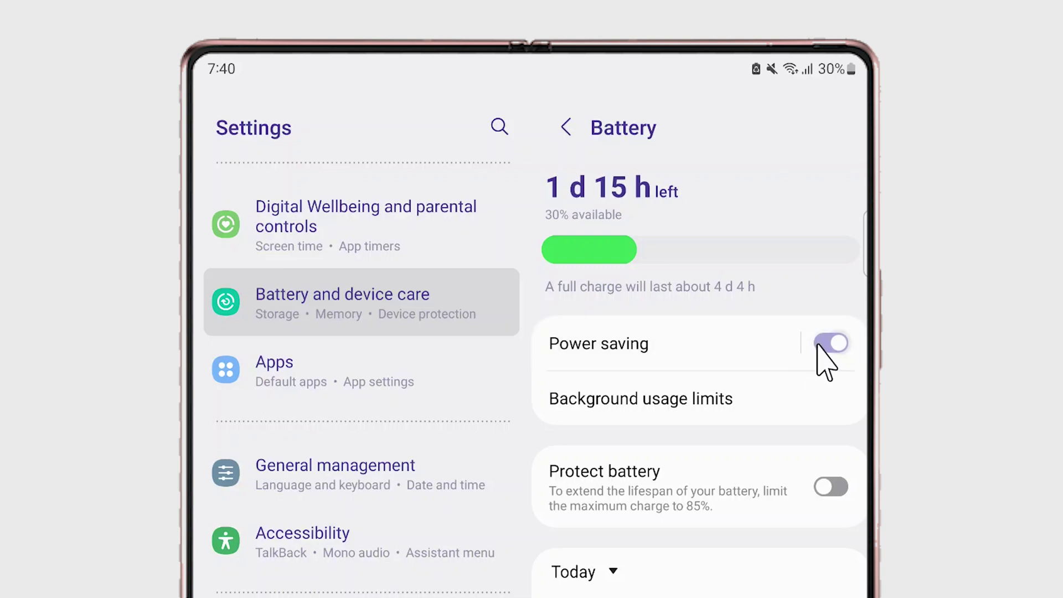
click(831, 343)
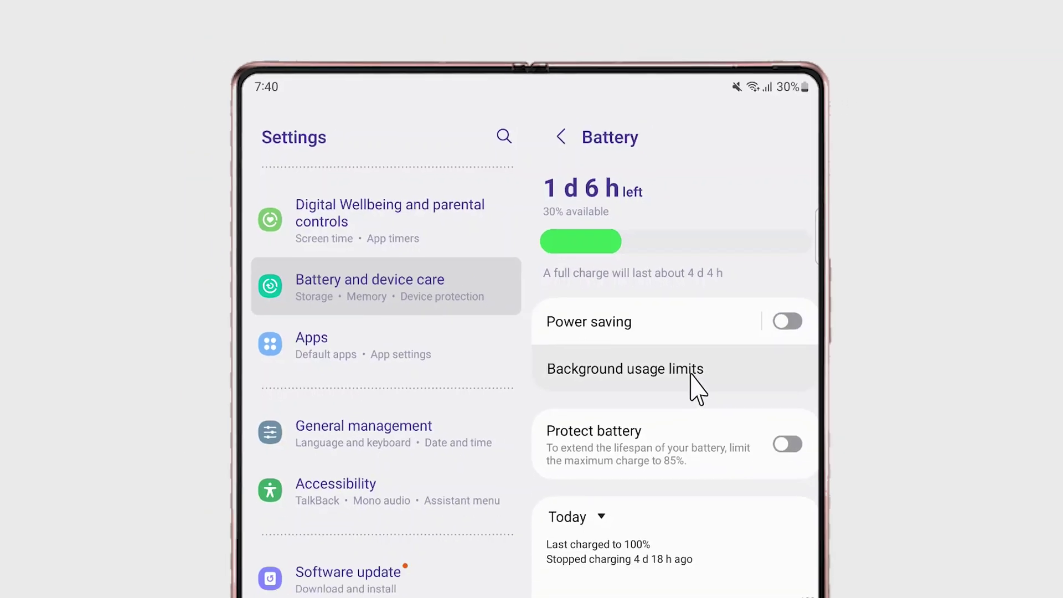
click(689, 378)
click(638, 288)
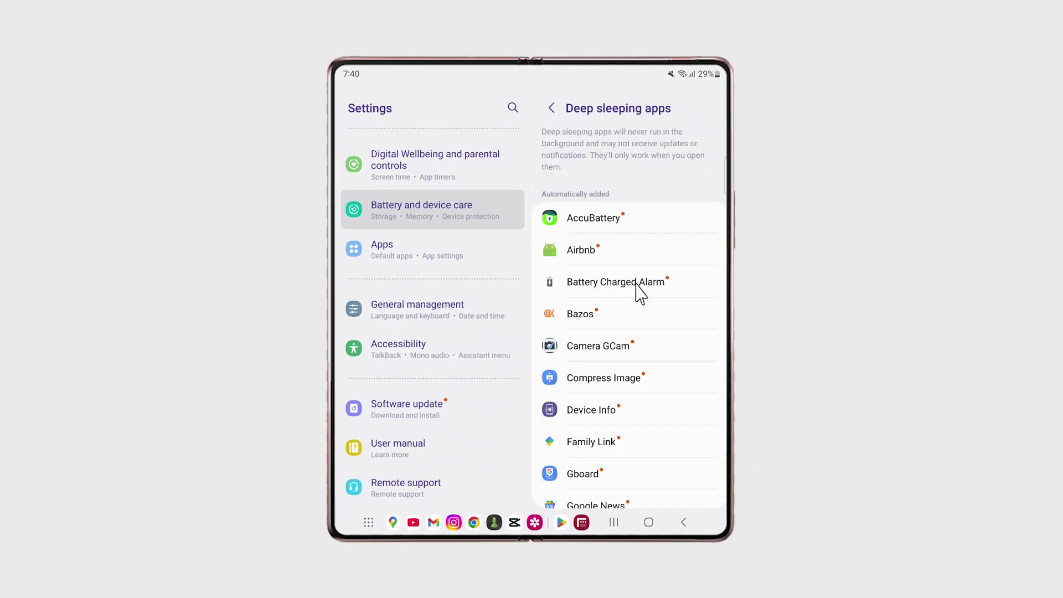
click(553, 109)
click(613, 251)
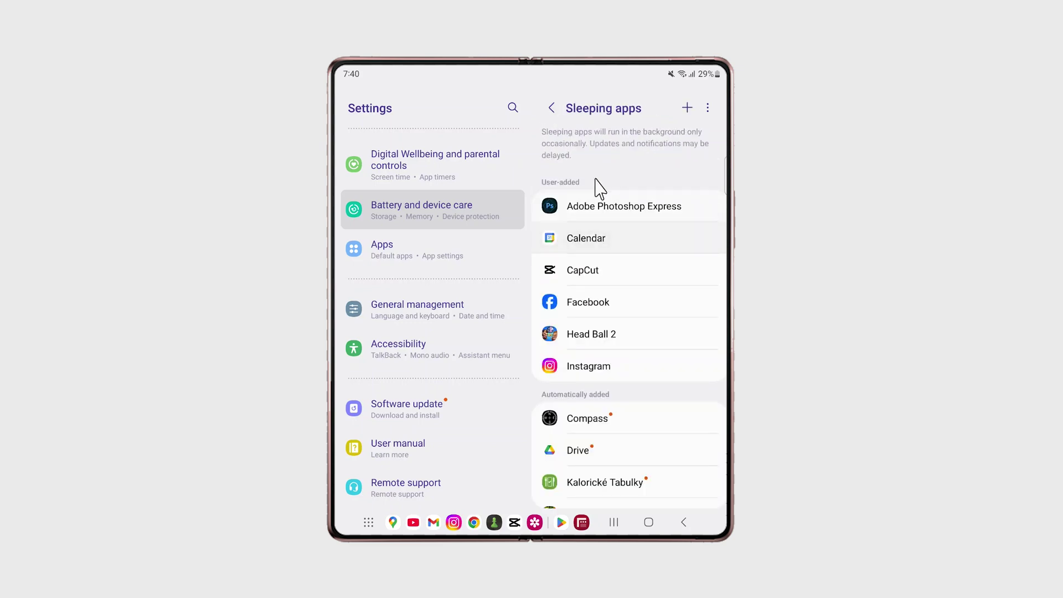
scroll(608, 319, down, 3)
scroll(609, 319, up, 3)
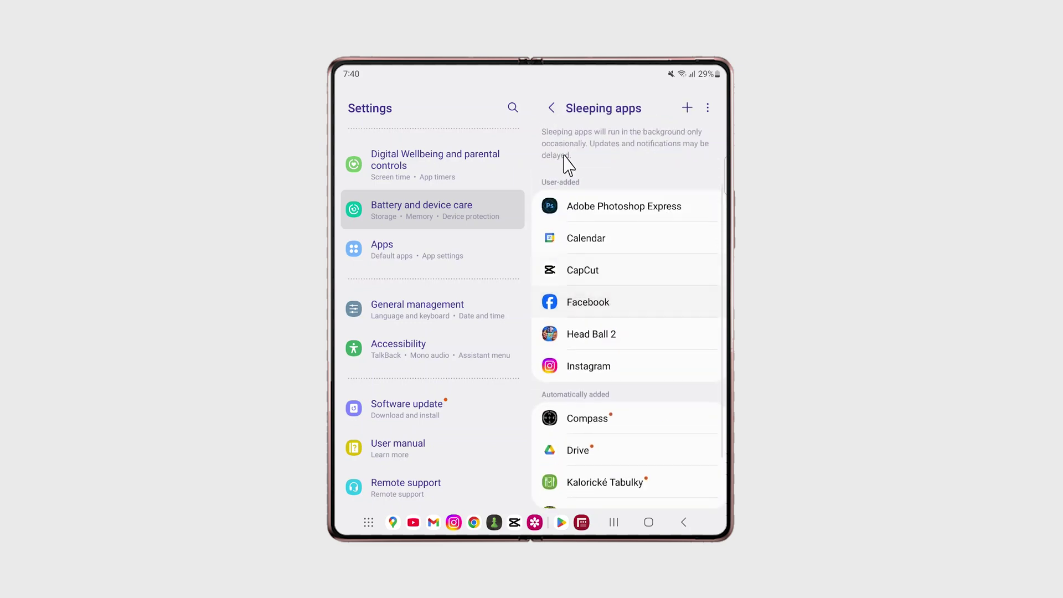
click(552, 108)
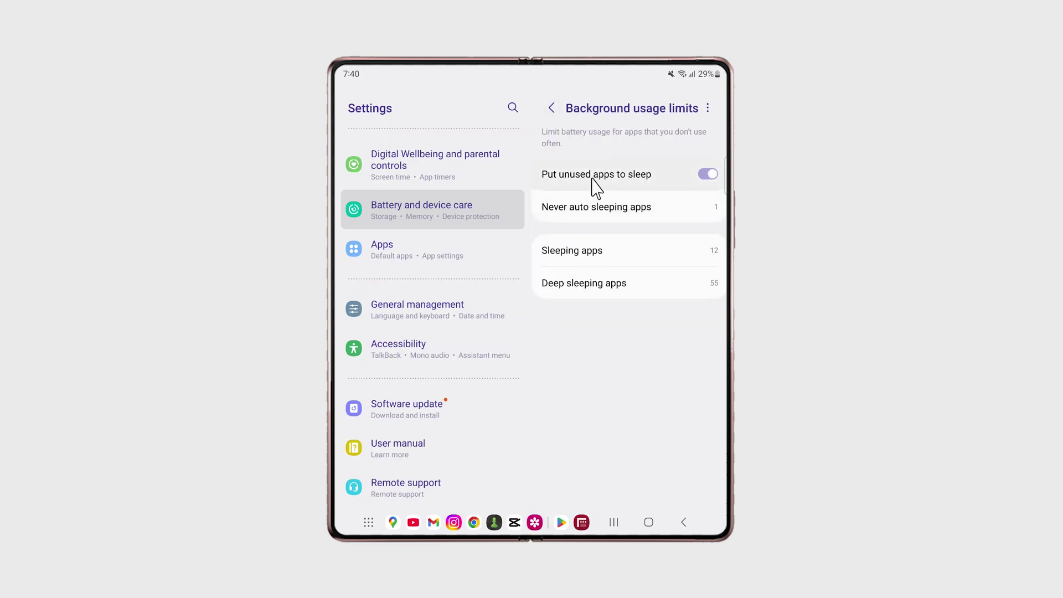